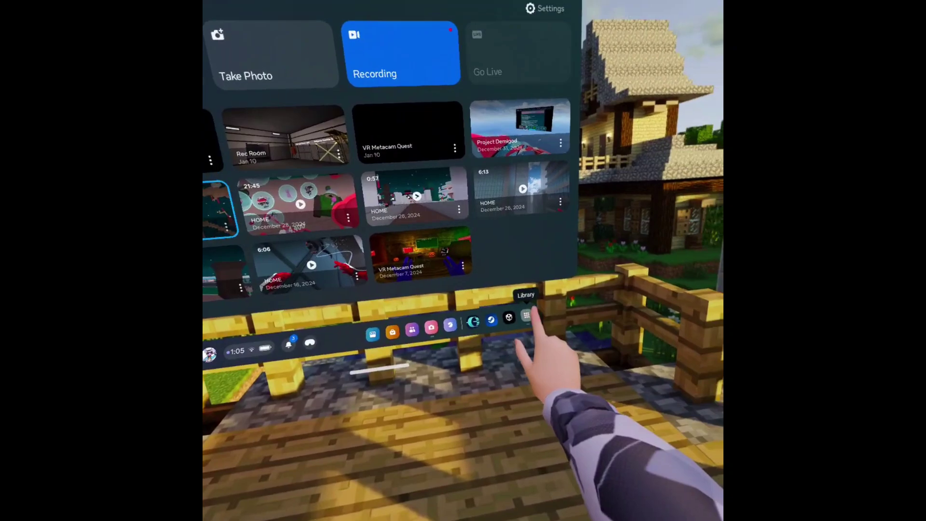
# - Launch SideQuest from the app library so its Games & Apps grid shows beside the Camera panel
pyautogui.click(589, 291)
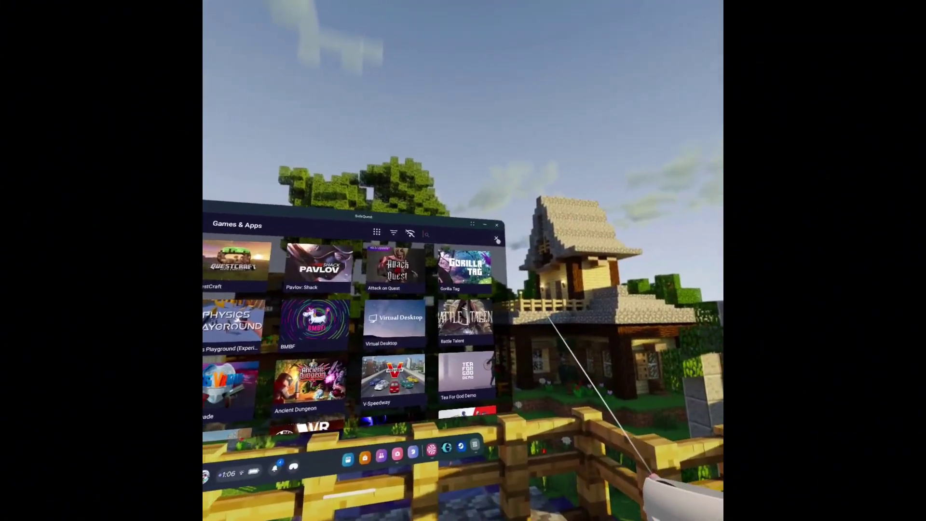
# - Search SideQuest for 'Quest' and bring up the QuestAppVersionSwitcher (QAVS) listing
pyautogui.click(497, 240)
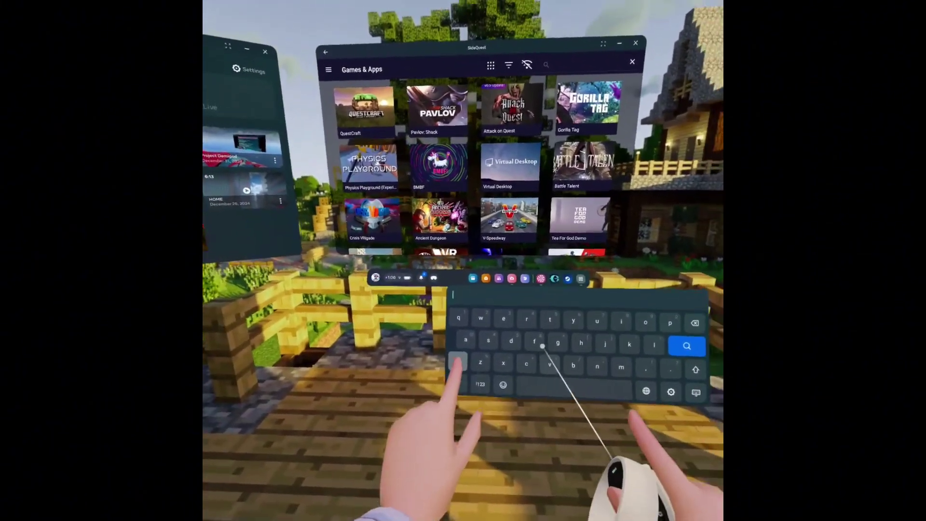
pyautogui.write('Que')
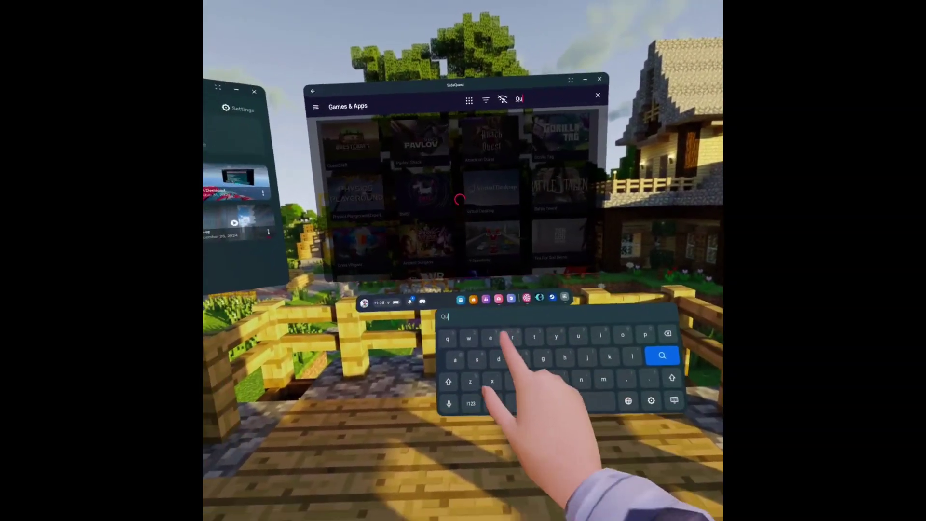
pyautogui.write('st')
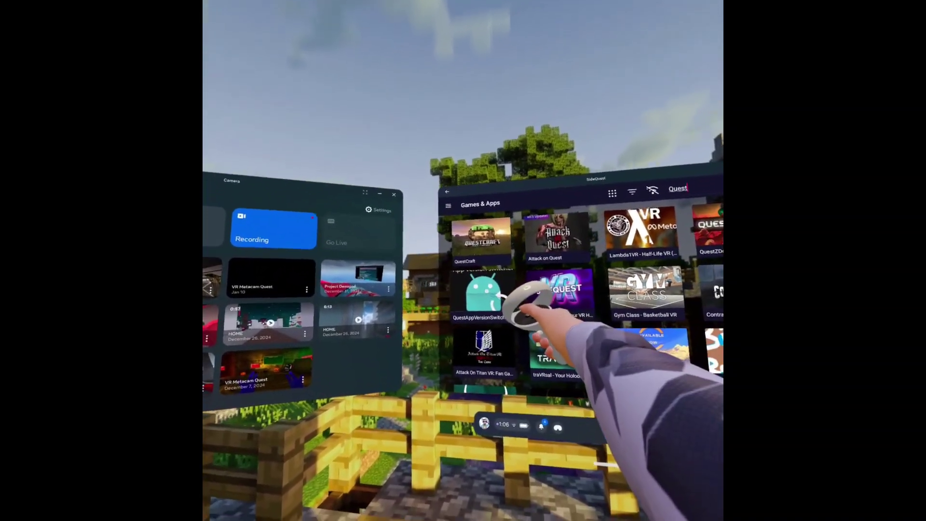
pyautogui.scroll(-2, 502, 300)
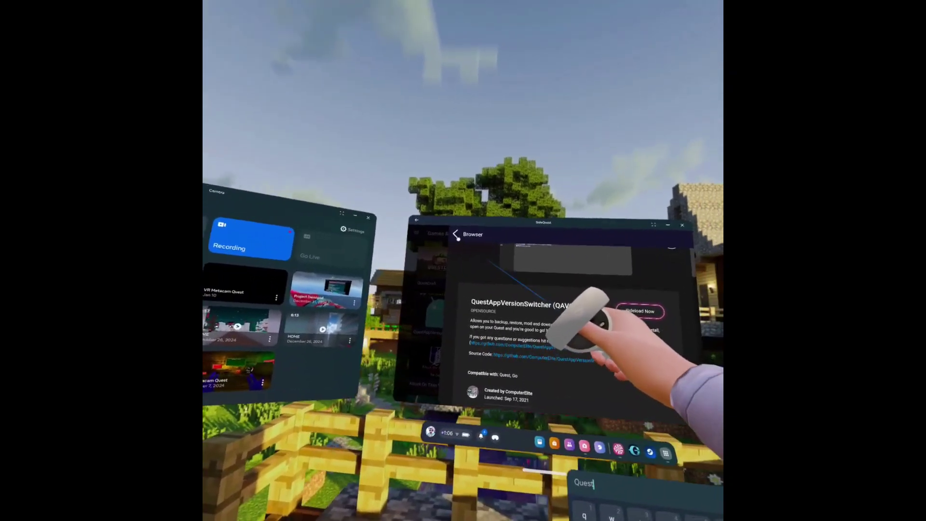
# - Show the Library's Applications list and allow wireless debugging on this network
pyautogui.click(457, 236)
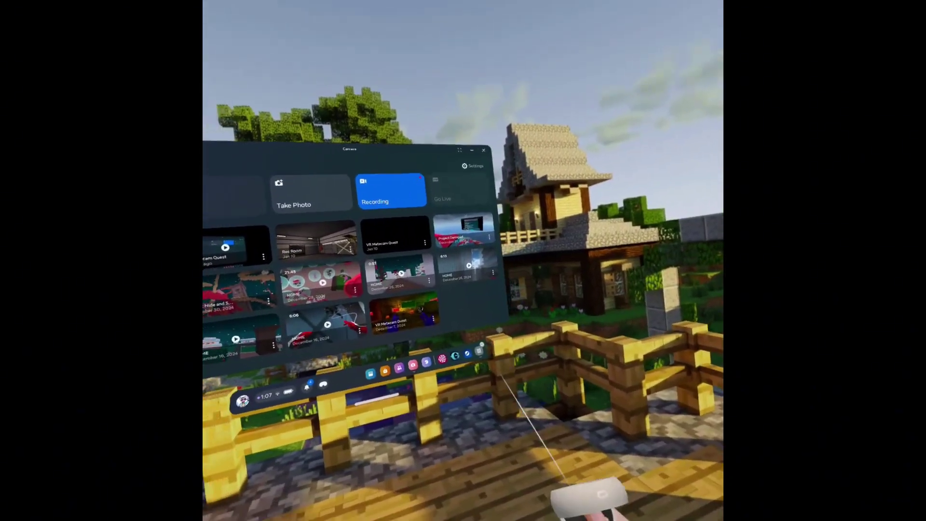
pyautogui.click(576, 416)
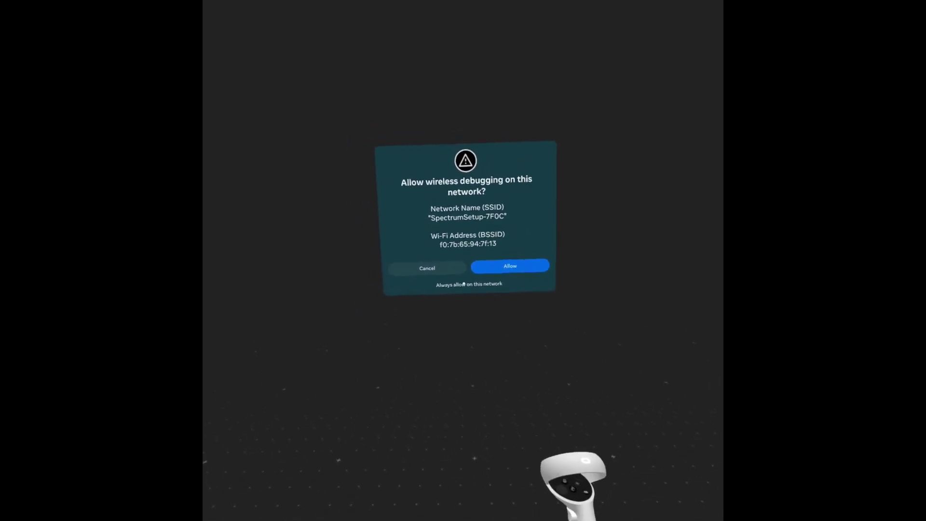
pyautogui.click(509, 266)
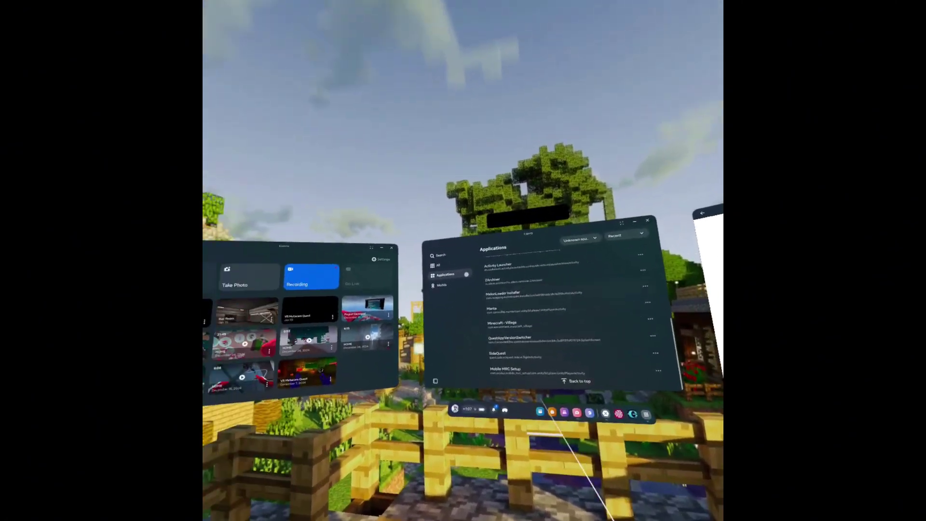
# - Review Beat Saber's legacy release channels in Settings, then launch the game at version 1.29.0
pyautogui.click(322, 203)
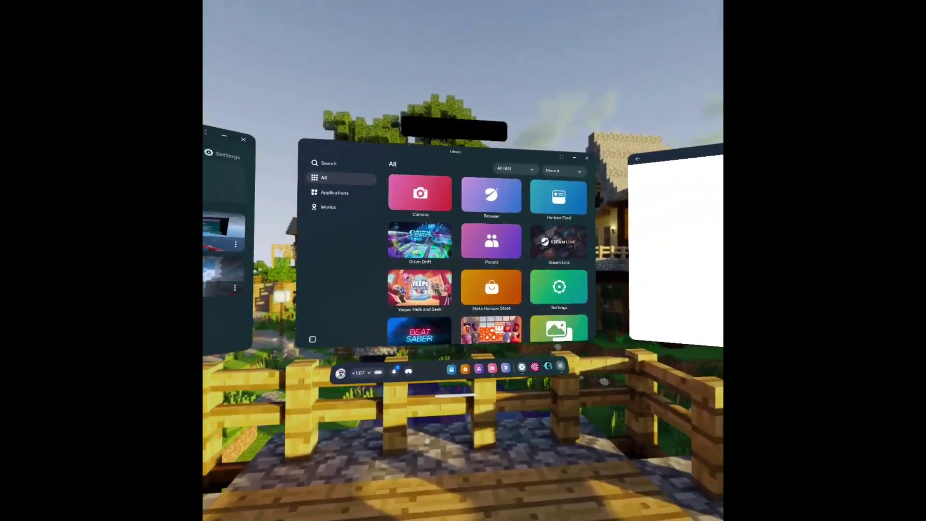
pyautogui.scroll(-3, 502, 333)
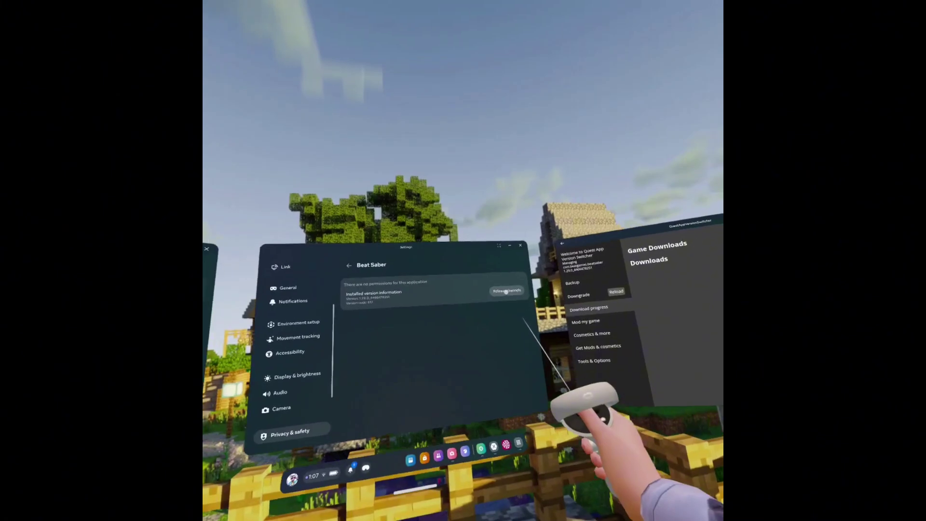
pyautogui.click(567, 184)
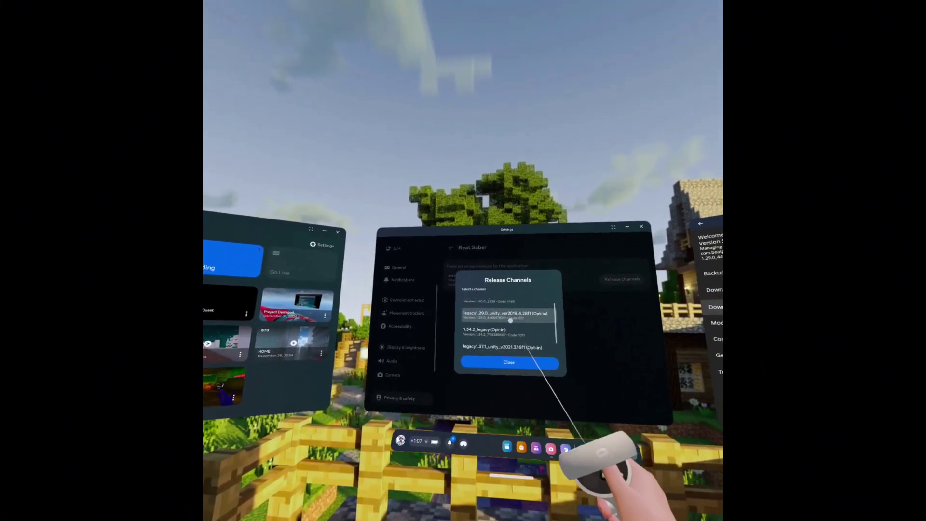
pyautogui.scroll(1, 509, 313)
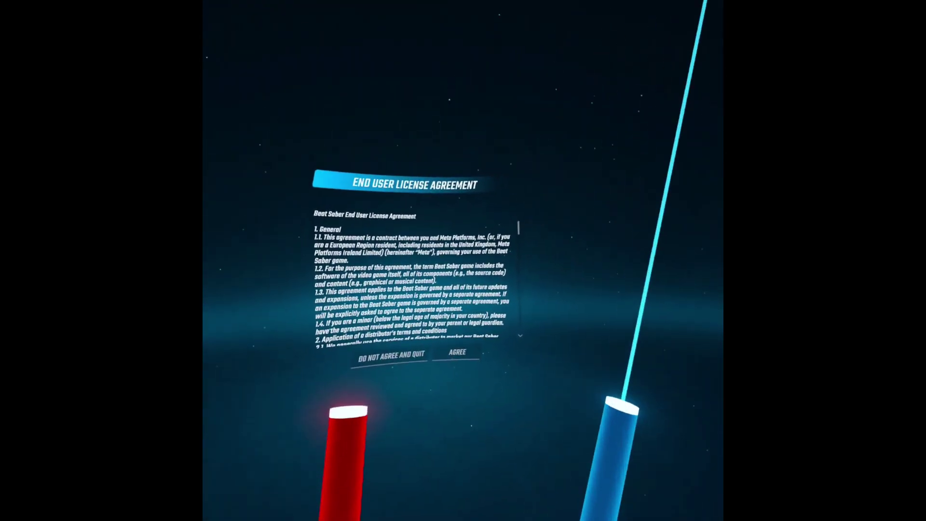
# - Accept Beat Saber's license agreement and privacy policy, then quit the game from the pause menu
pyautogui.click(494, 329)
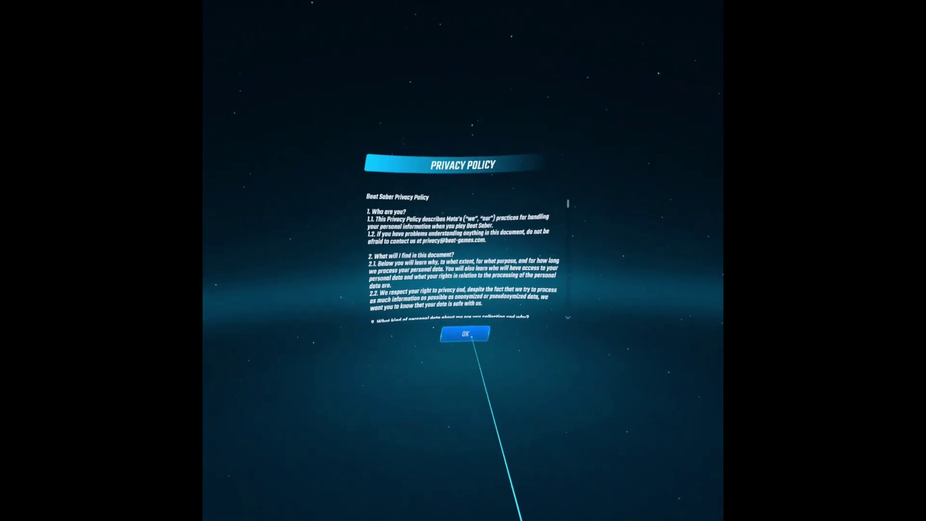
pyautogui.click(492, 329)
pyautogui.press('super')
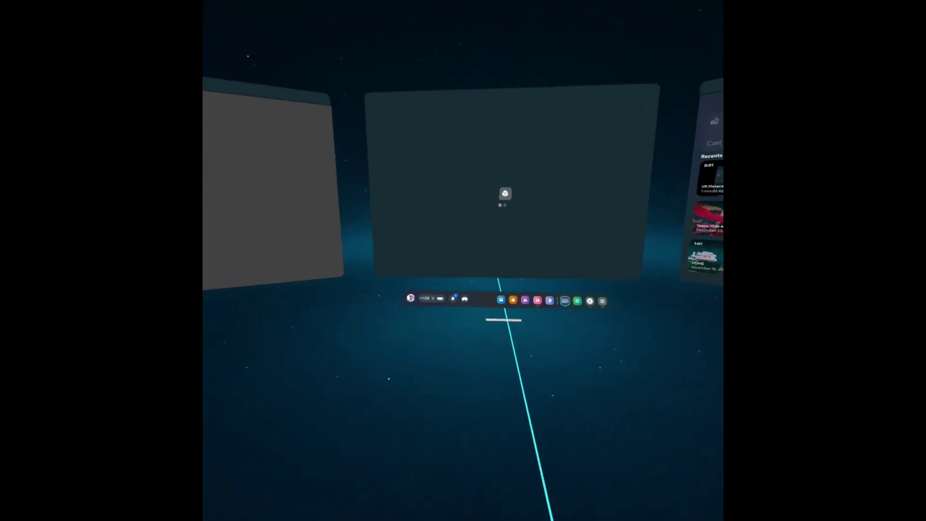
pyautogui.click(491, 362)
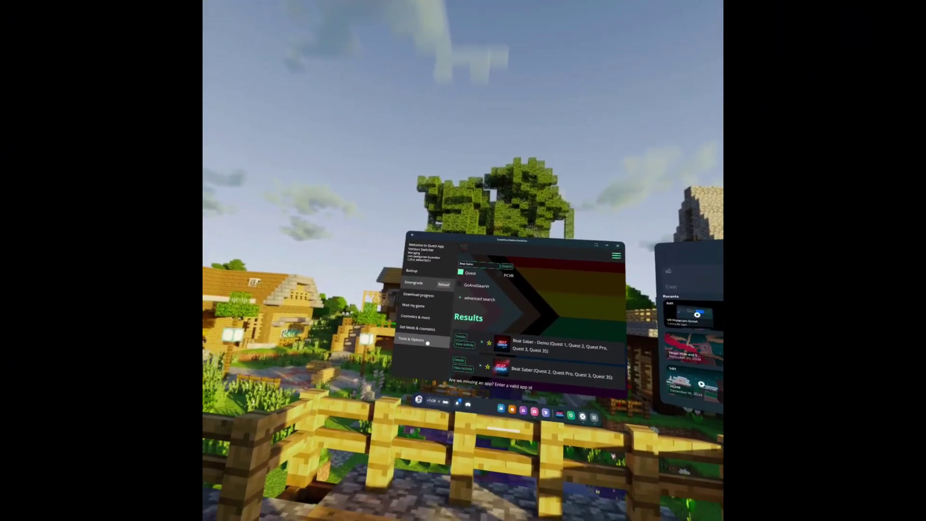
# - Run QuestAppVersionSwitcher's setup from Tools & Options and reach its Advanced ADB pairing page
pyautogui.click(418, 341)
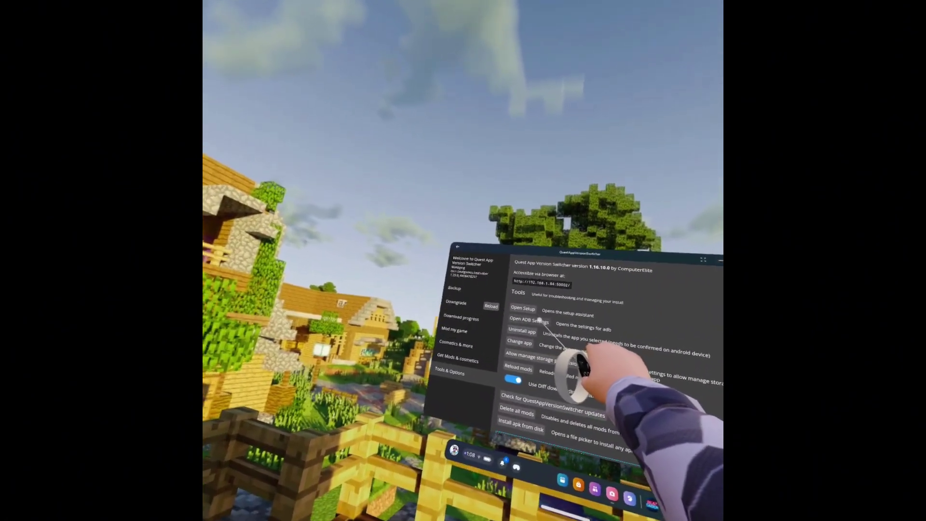
pyautogui.click(522, 298)
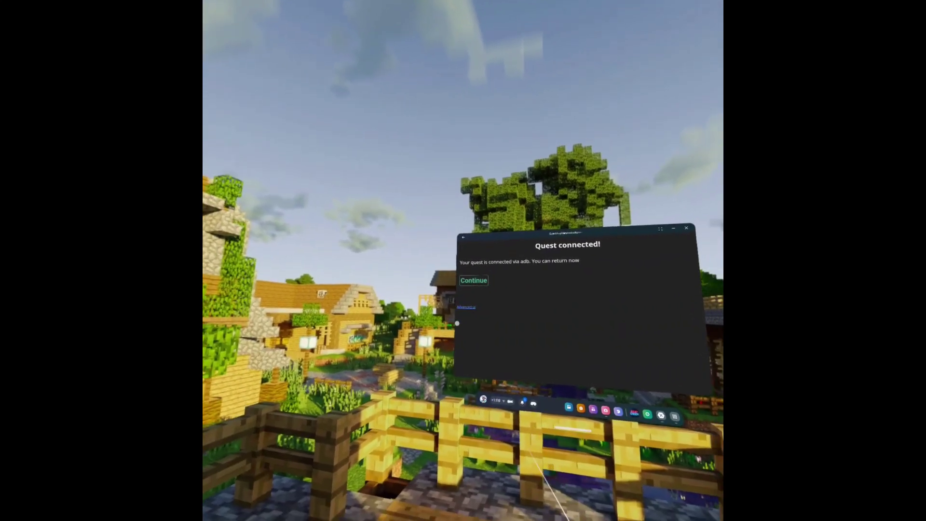
pyautogui.click(433, 300)
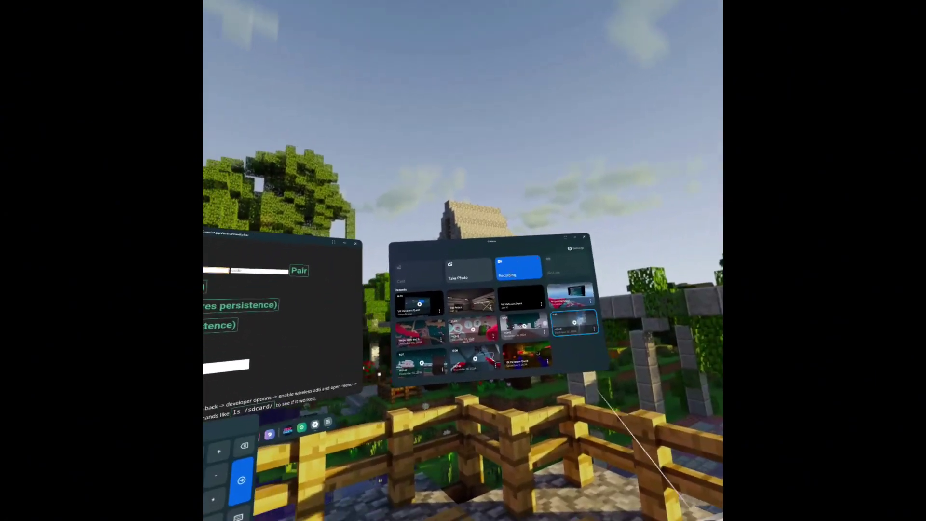
# - Focus the first pairing field and show the Library's Applications list alongside it
pyautogui.click(446, 249)
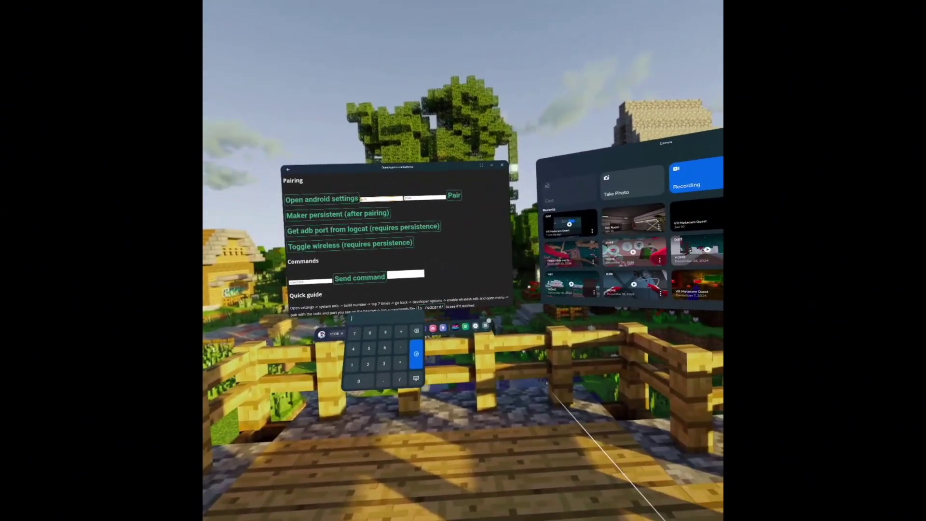
pyautogui.click(485, 325)
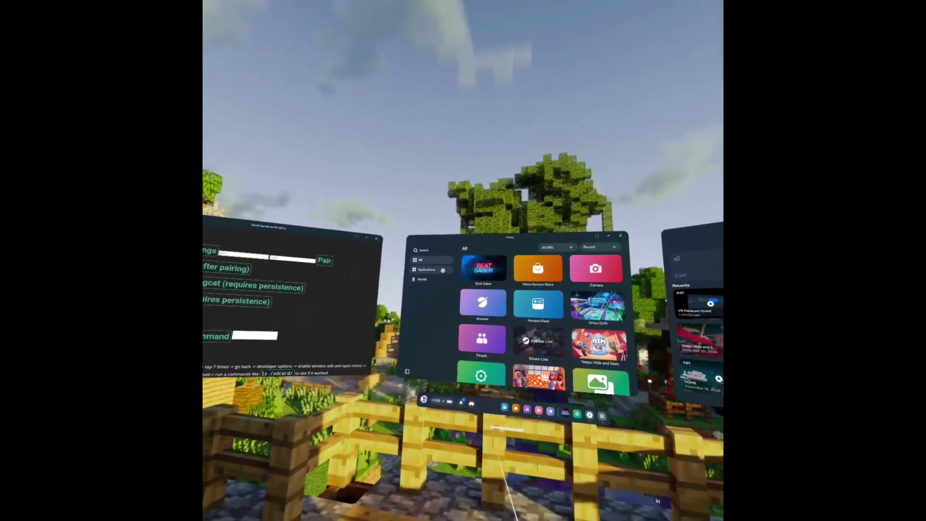
pyautogui.click(426, 269)
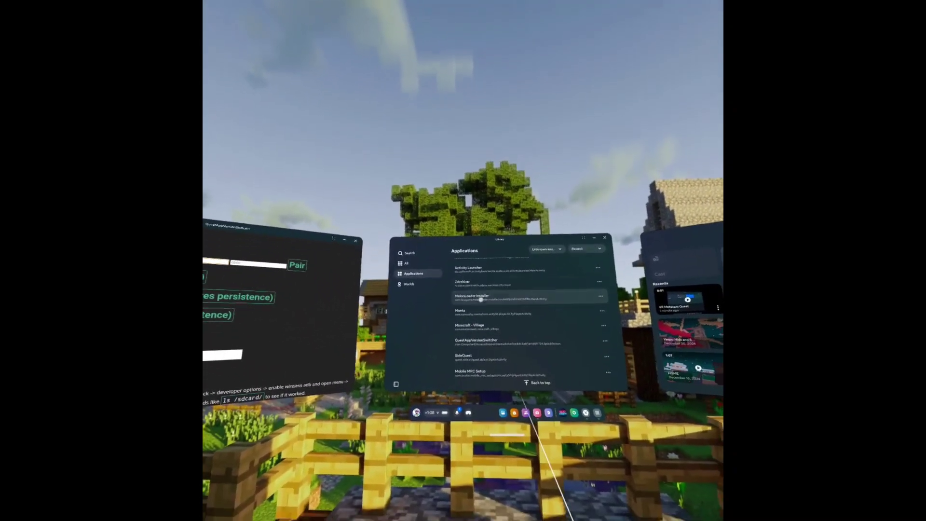
# - Reach Android's Developer options via Activity Launcher's com.android.settings activity to get a wireless debugging pairing code
pyautogui.click(481, 300)
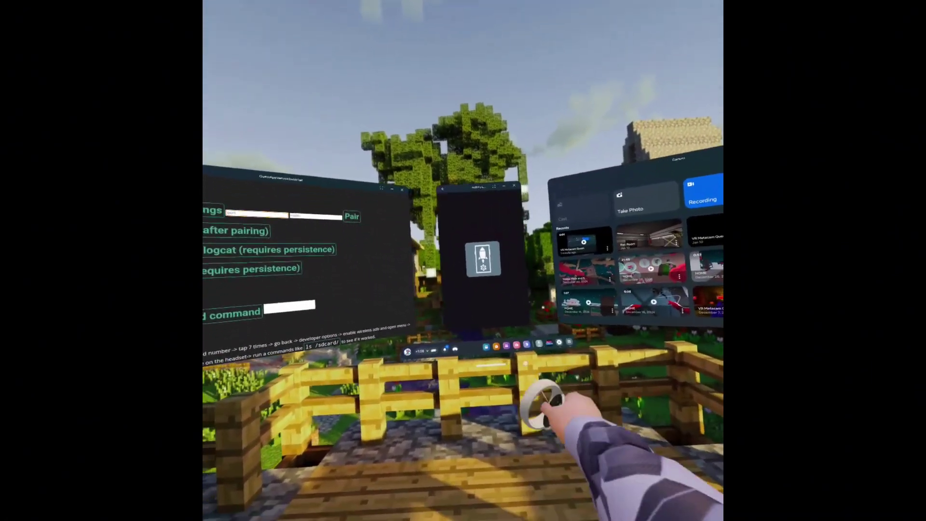
pyautogui.scroll(-5, 519, 346)
pyautogui.scroll(-5, 528, 289)
pyautogui.scroll(-5, 526, 291)
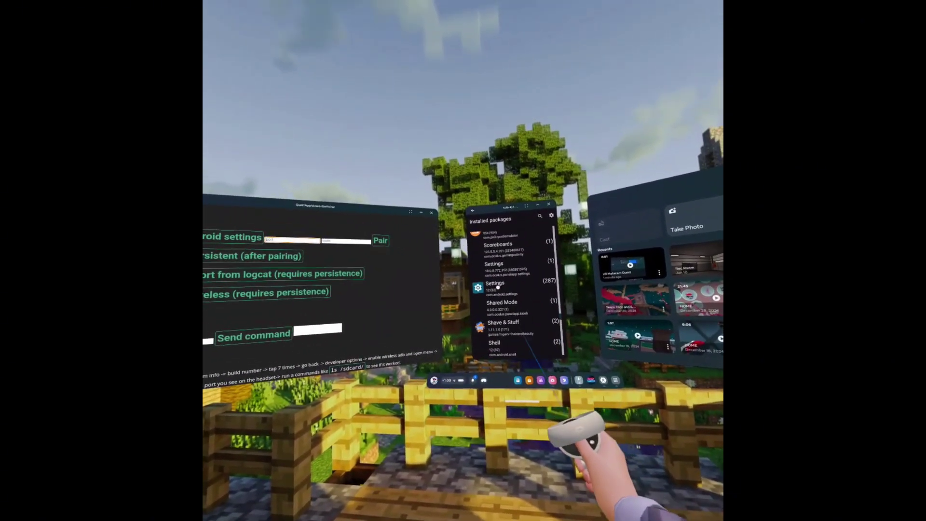
pyautogui.click(500, 288)
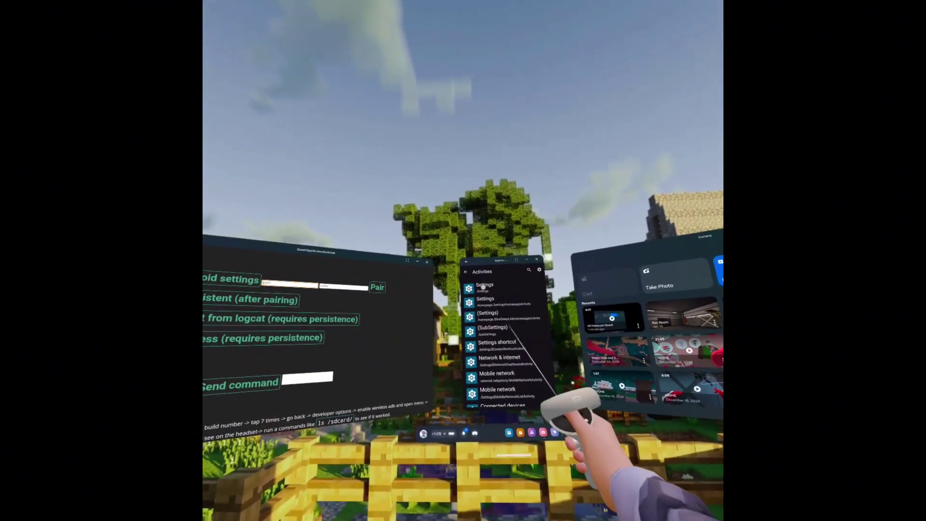
pyautogui.click(481, 286)
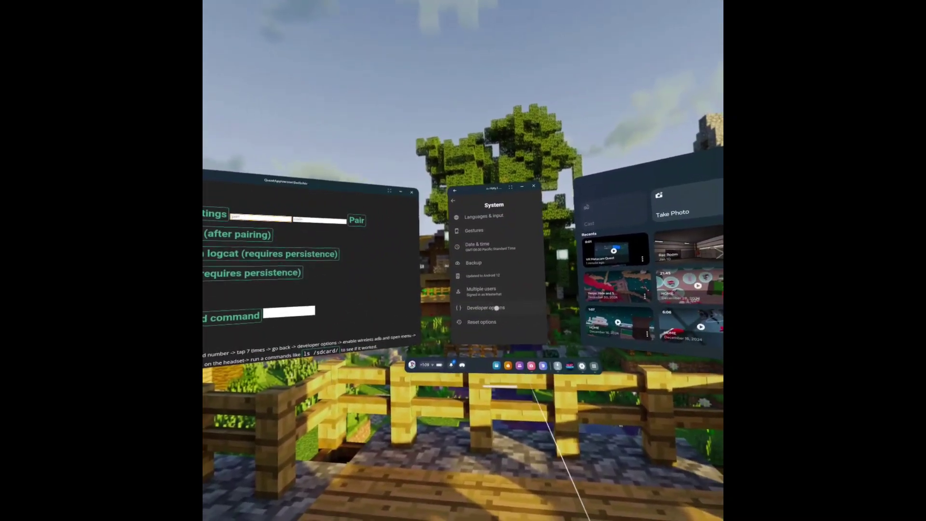
pyautogui.click(502, 309)
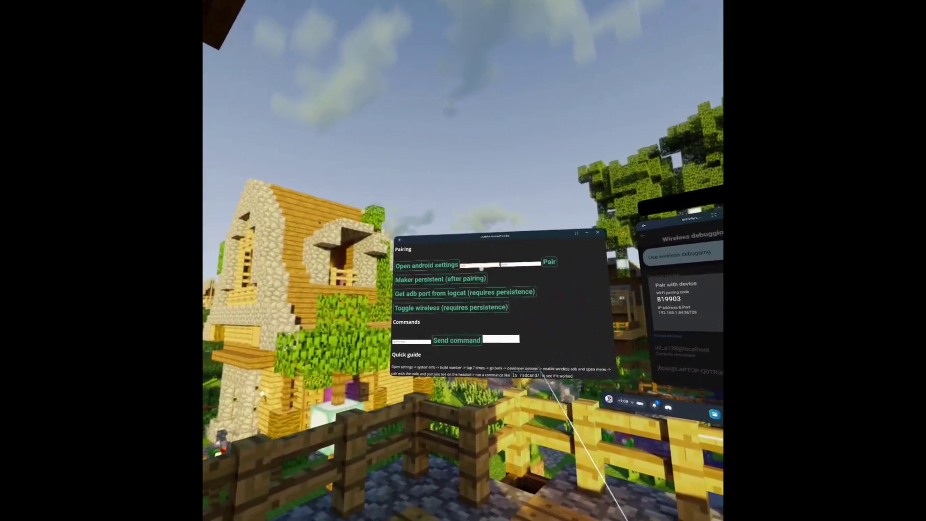
# - Pair the headset by entering the port and Wi-Fi pairing code, then close Settings and continue
pyautogui.click(346, 242)
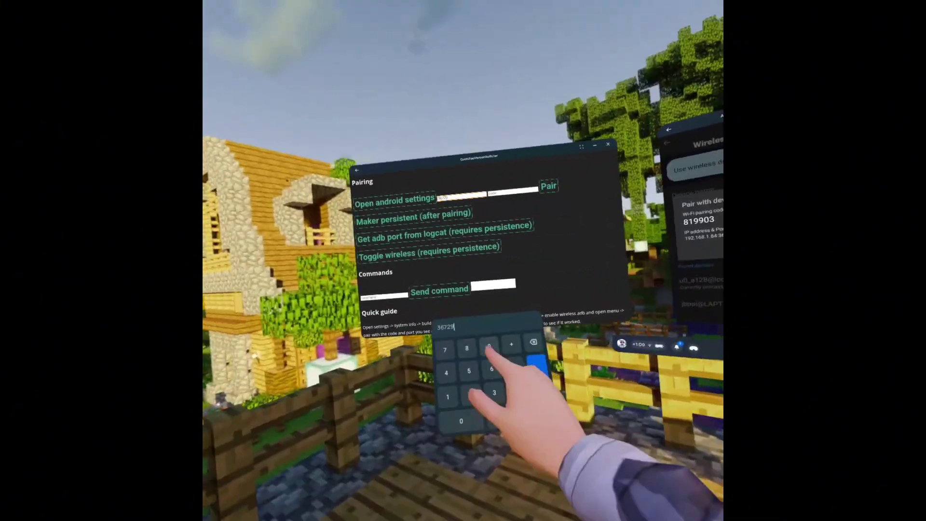
pyautogui.click(281, 469)
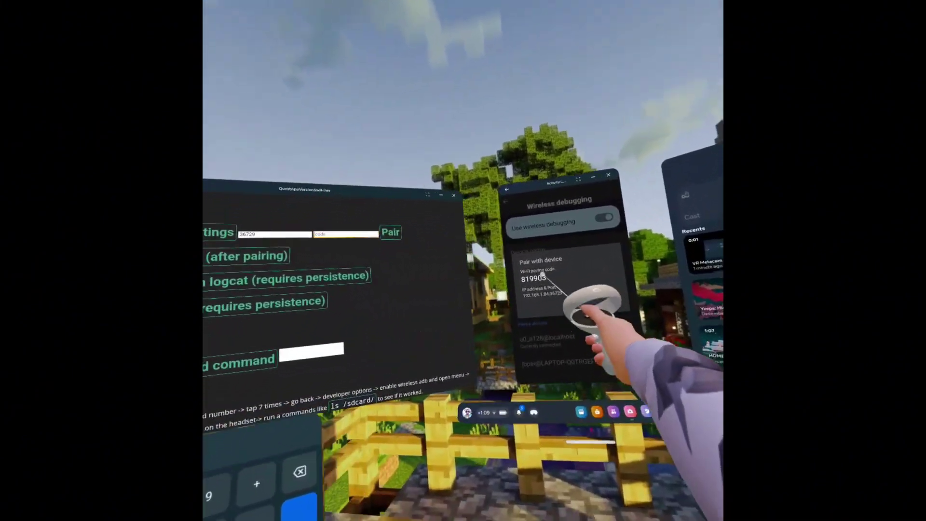
pyautogui.write('819903')
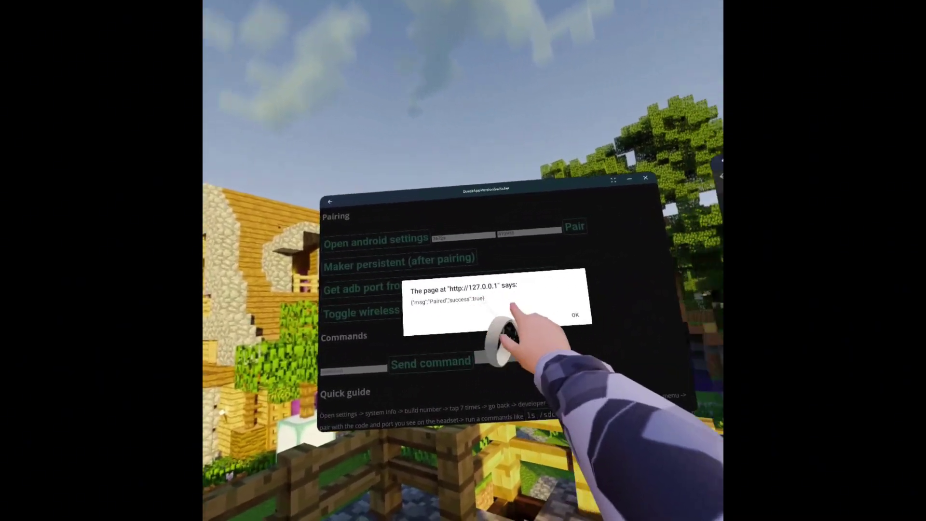
pyautogui.scroll(-1, 503, 321)
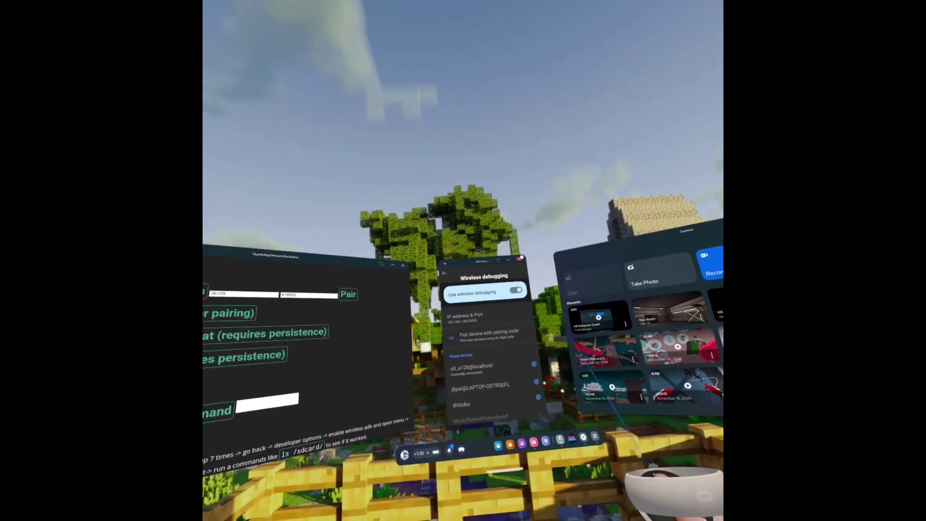
pyautogui.press('Escape')
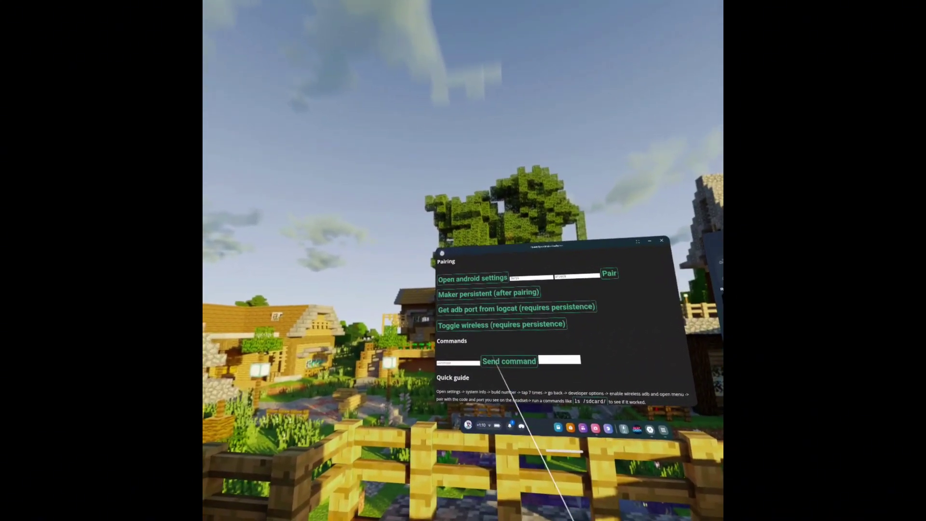
pyautogui.click(462, 267)
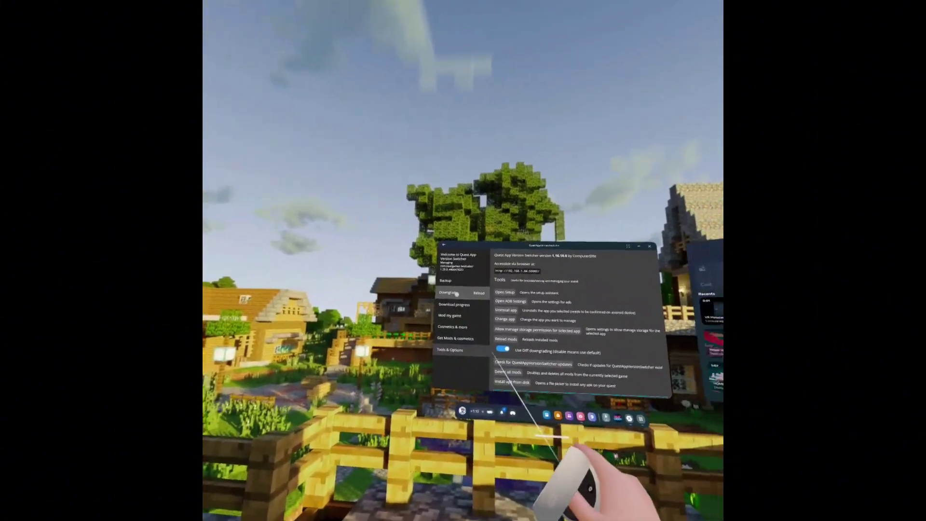
# - List the full Beat Saber game's downgrade versions, 1.30.2 down to 1.27.0, in the Downgrade tab
pyautogui.click(481, 299)
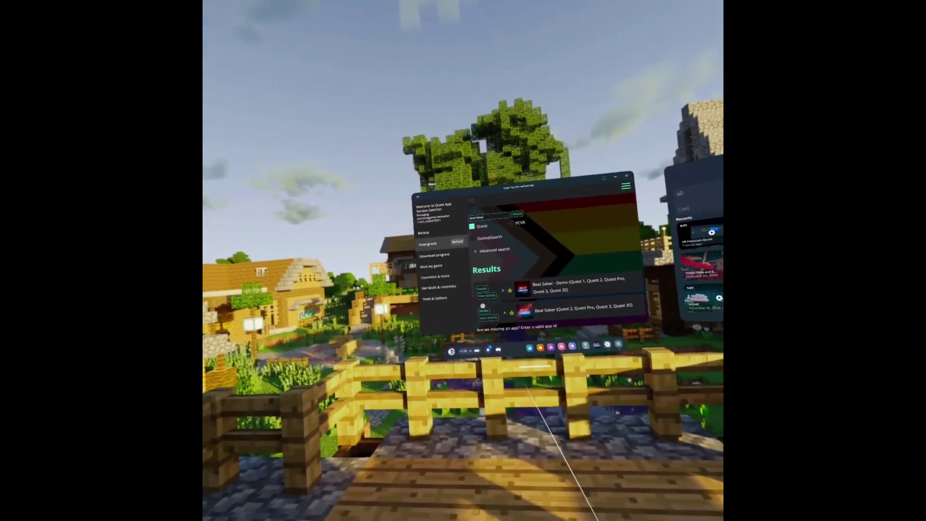
pyautogui.click(468, 295)
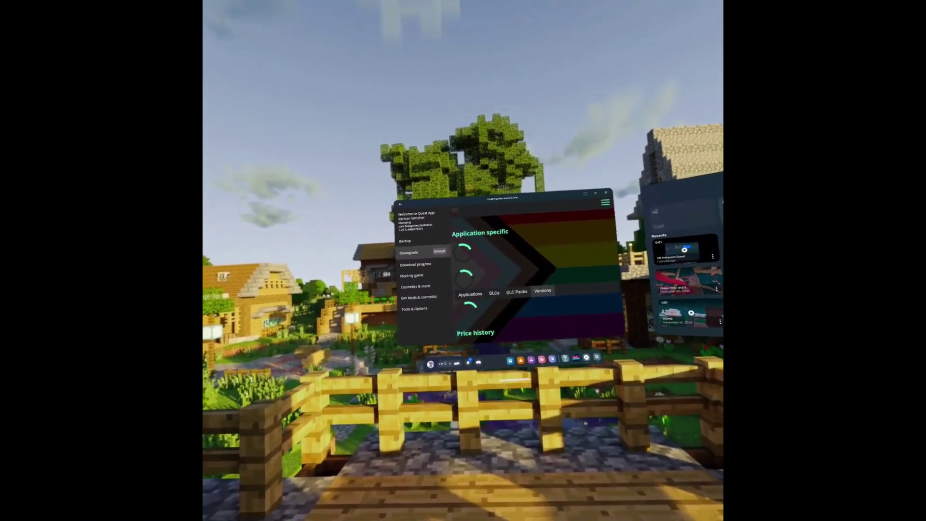
pyautogui.scroll(-5, 512, 316)
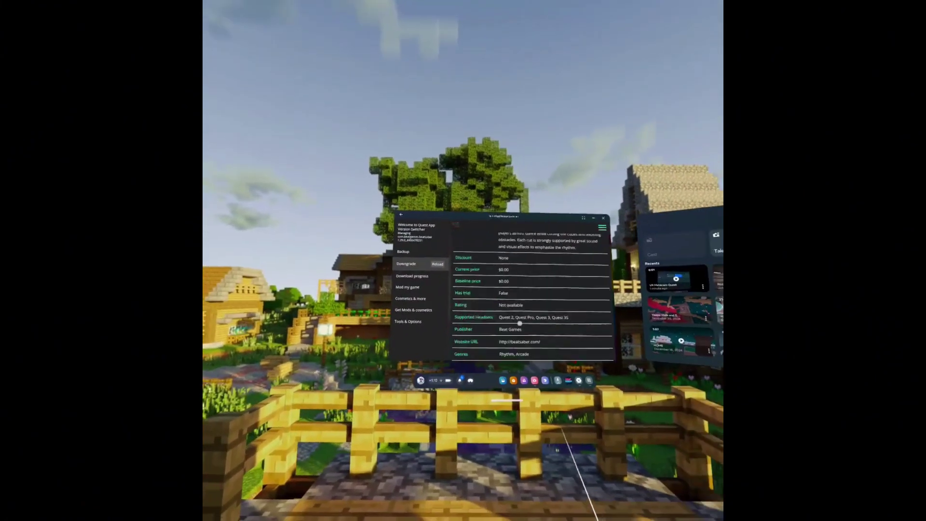
pyautogui.scroll(-4, 512, 320)
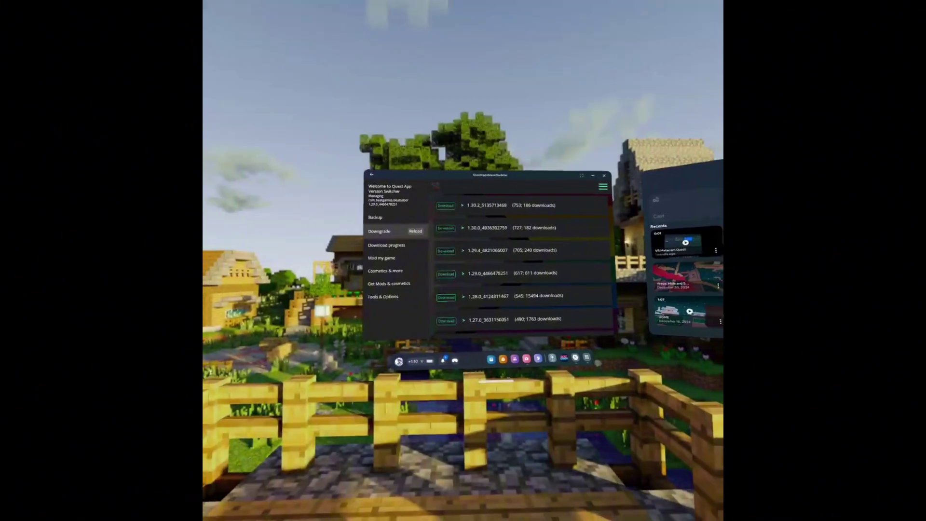
pyautogui.click(465, 303)
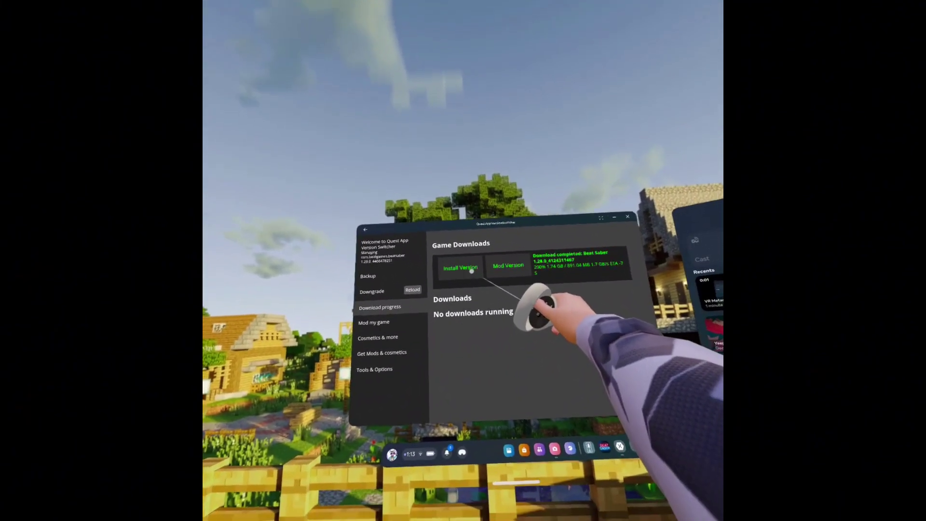
pyautogui.click(466, 294)
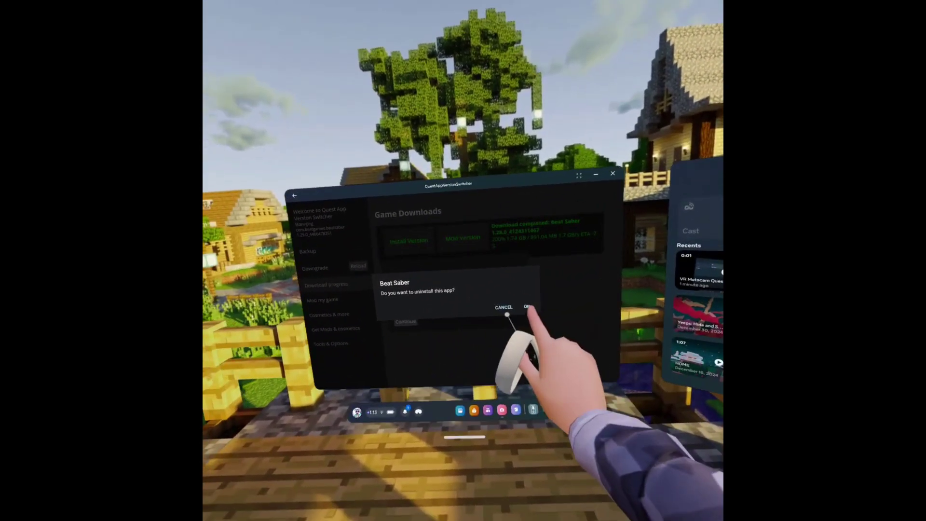
pyautogui.click(528, 307)
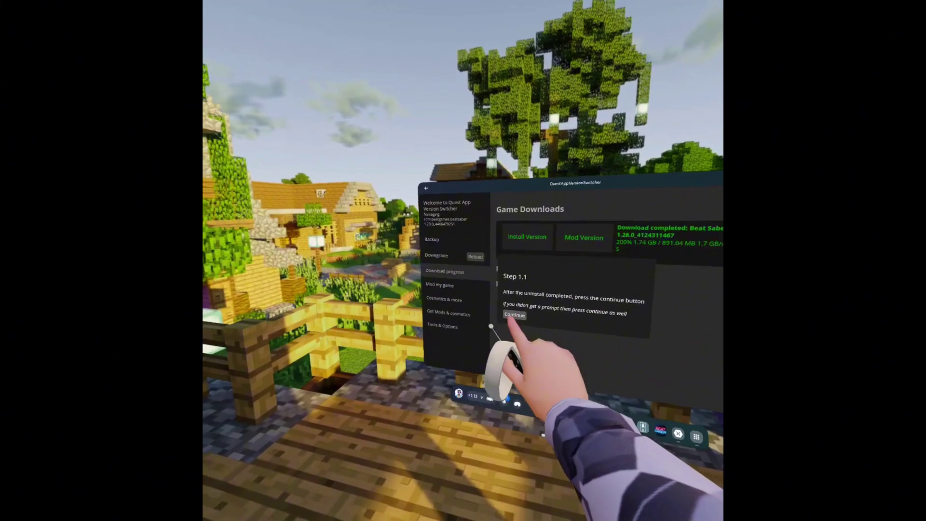
pyautogui.click(496, 309)
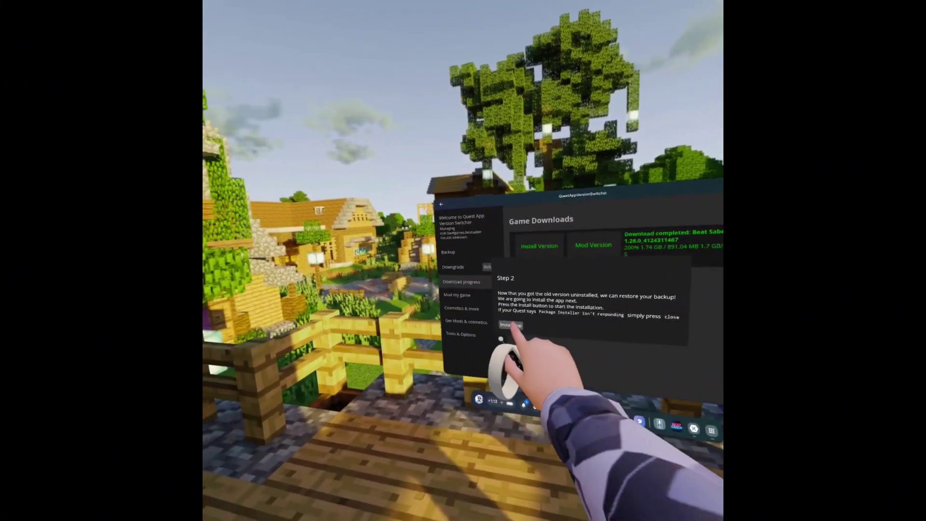
pyautogui.click(510, 325)
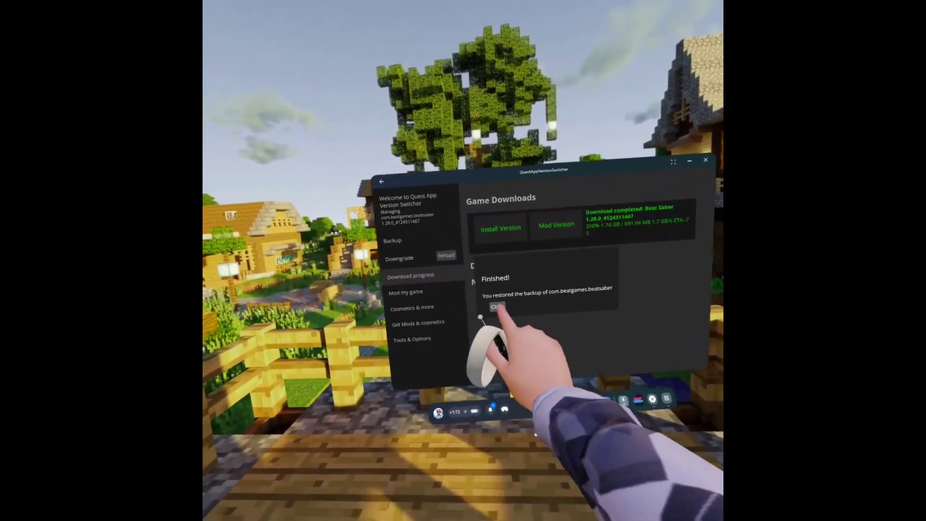
pyautogui.click(505, 303)
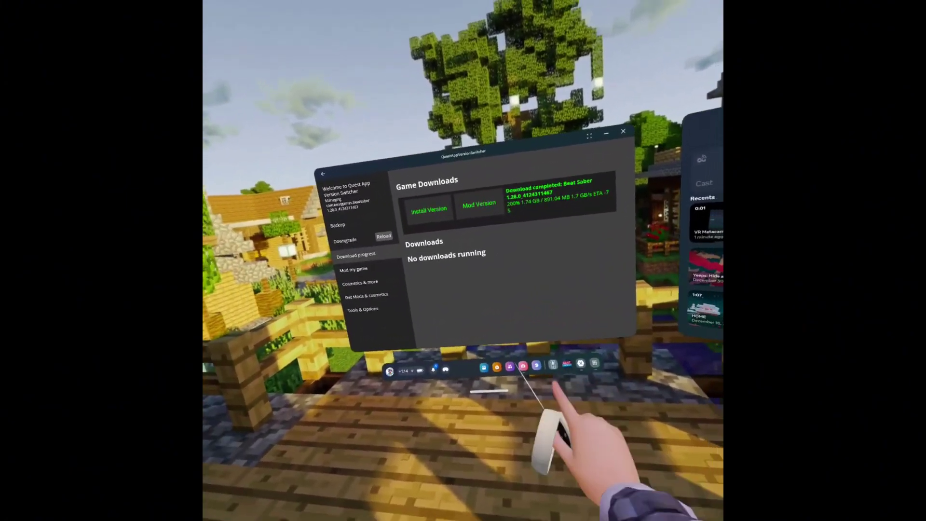
# - Launch the downgraded Beat Saber 1.28.0 to its menu, then quit it
pyautogui.click(567, 363)
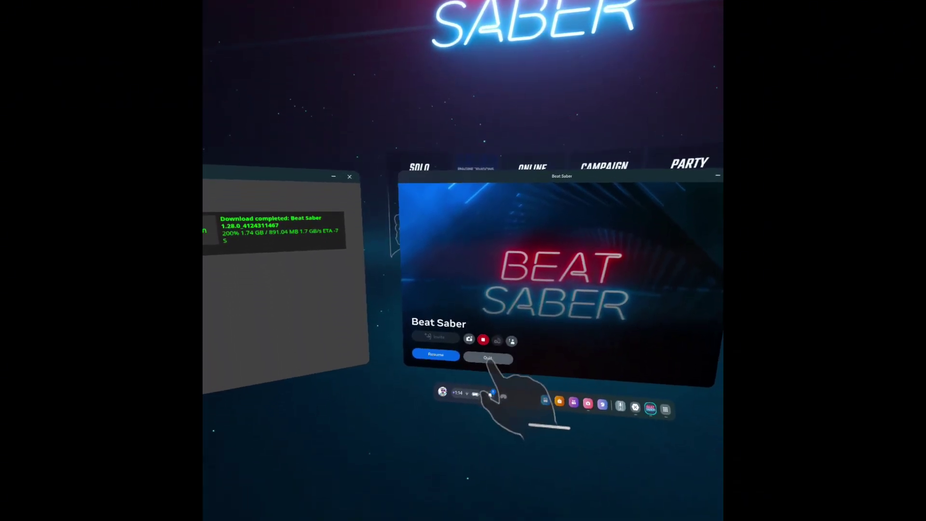
pyautogui.click(501, 513)
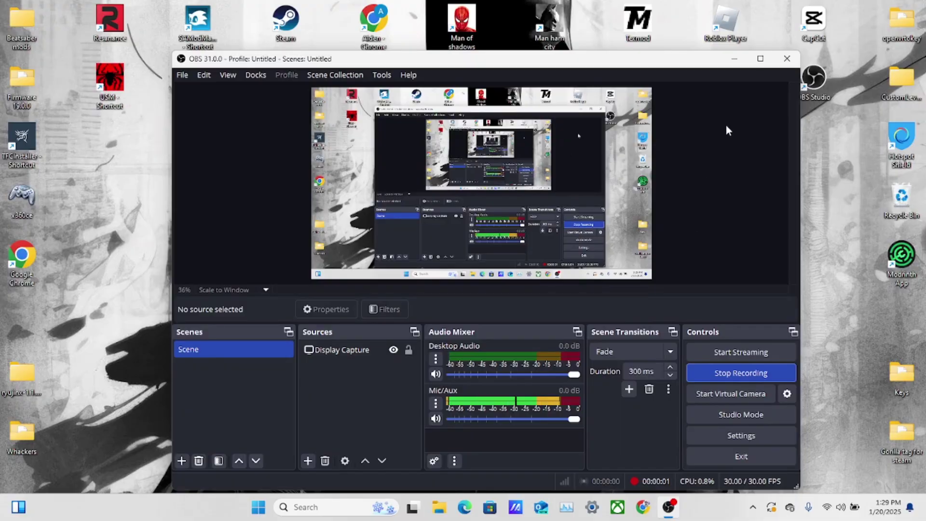
# - Minimize OBS and search 'questboard beat saber' in Google Chrome
pyautogui.click(734, 60)
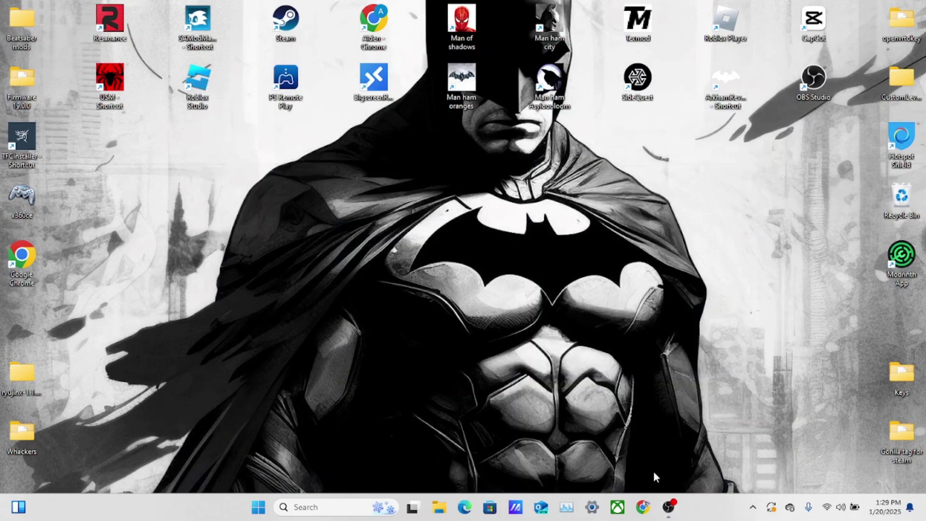
pyautogui.click(643, 506)
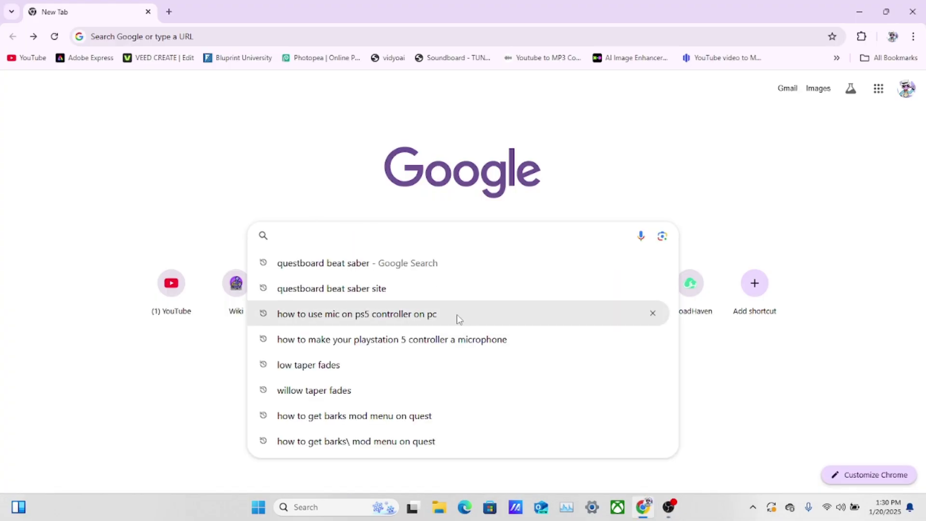
pyautogui.click(418, 265)
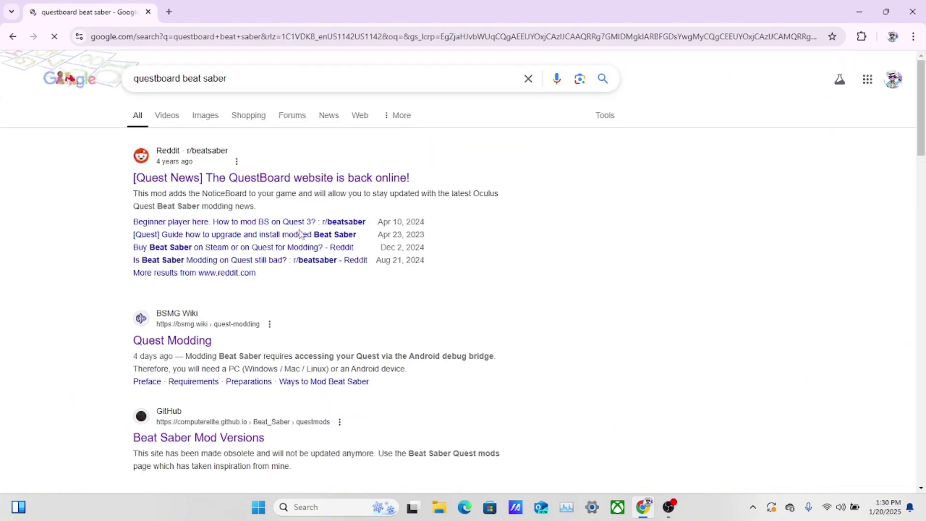
pyautogui.scroll(-3, 227, 334)
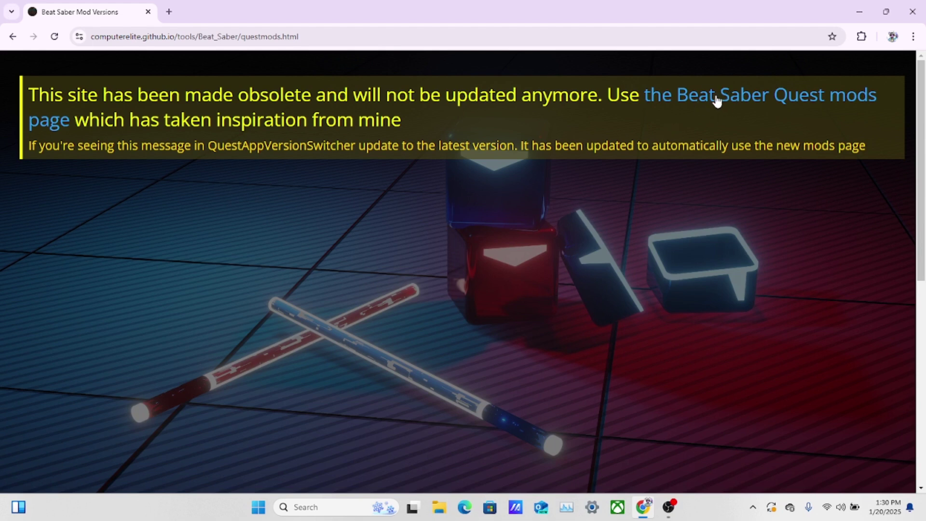
pyautogui.click(774, 106)
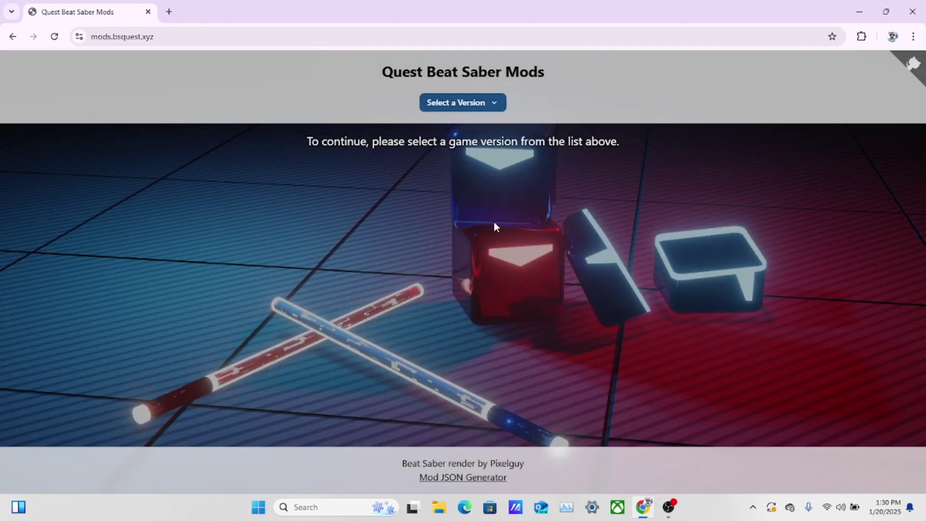
pyautogui.click(472, 109)
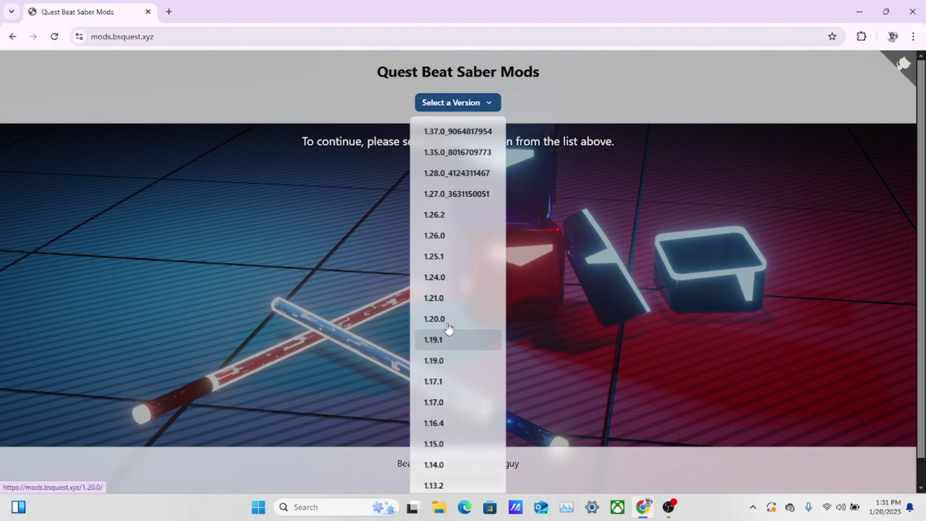
pyautogui.click(450, 175)
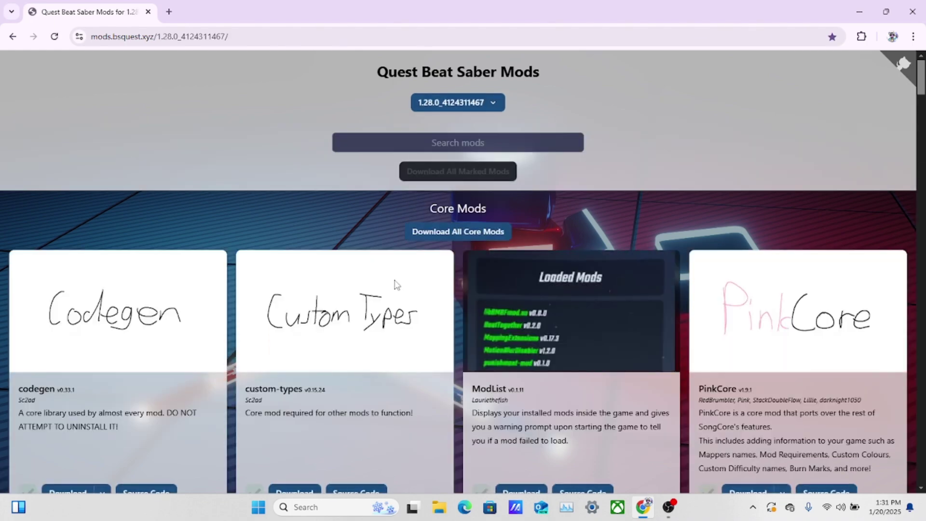
pyautogui.scroll(-3, 473, 290)
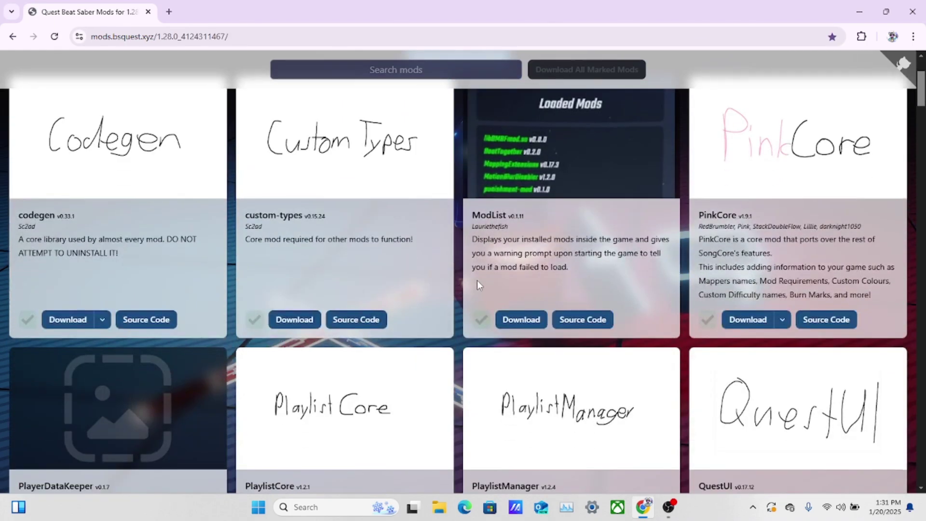
pyautogui.scroll(3, 478, 281)
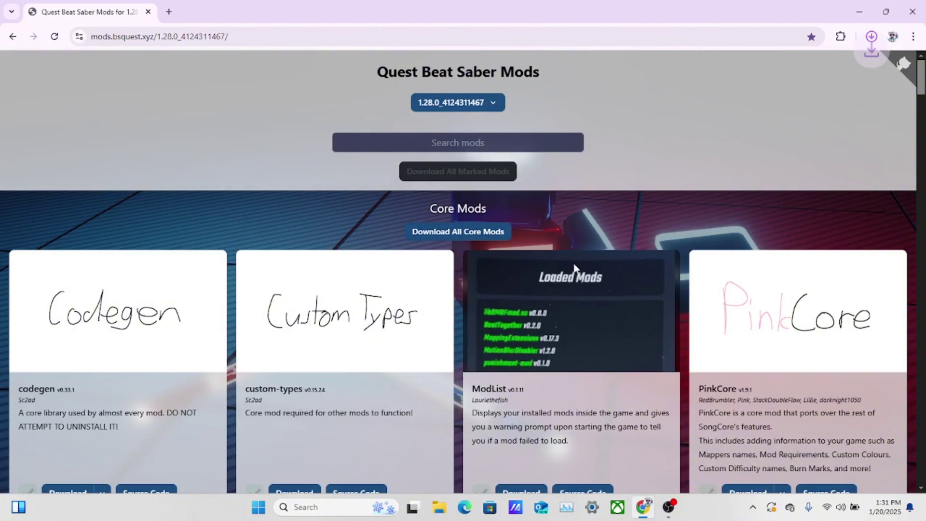
pyautogui.scroll(-10, 476, 281)
# - Mark BetterSongSearch, ChatUI, Chroma, Clock Mod, CrashReporter and Faster Scroll for download
pyautogui.scroll(-4, 476, 281)
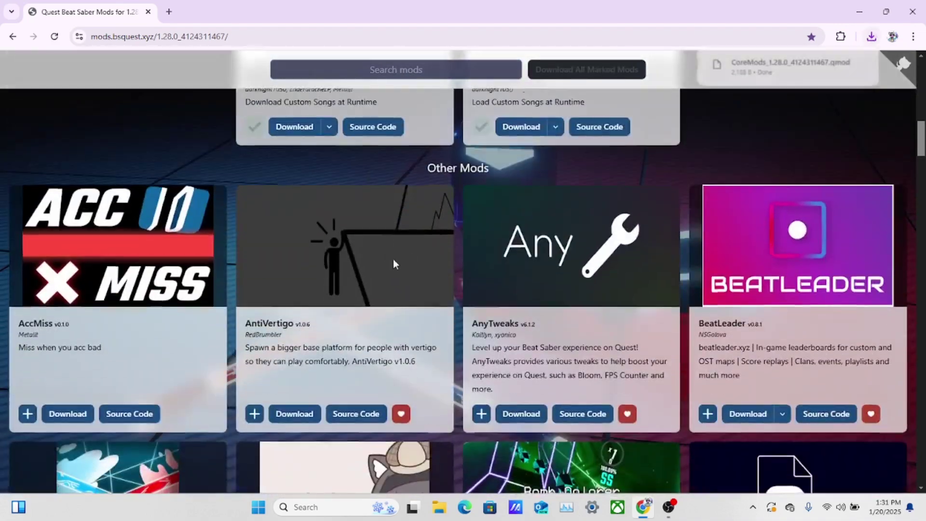
pyautogui.scroll(-2, 484, 300)
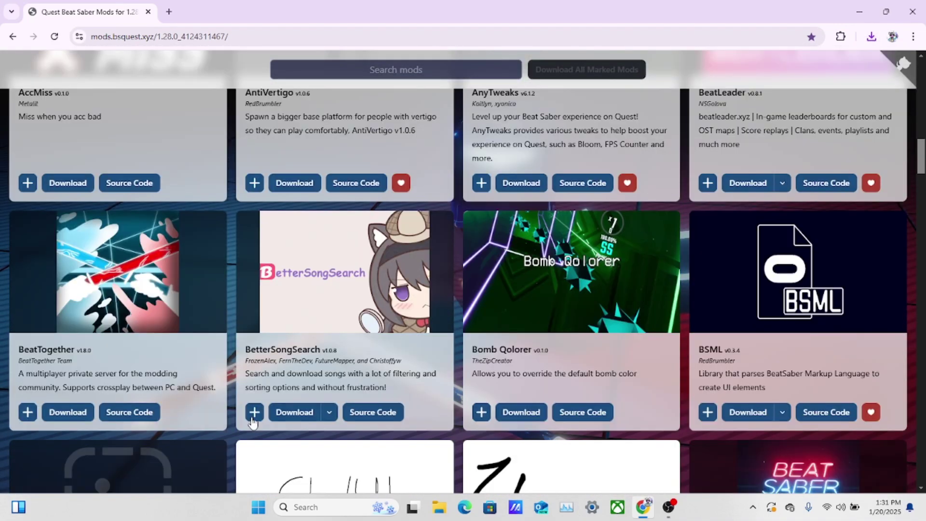
pyautogui.click(254, 415)
pyautogui.scroll(-3, 254, 416)
pyautogui.click(255, 468)
pyautogui.click(481, 468)
pyautogui.click(707, 468)
pyautogui.scroll(-1, 707, 468)
pyautogui.scroll(-5, 478, 382)
pyautogui.click(481, 377)
pyautogui.scroll(-3, 477, 382)
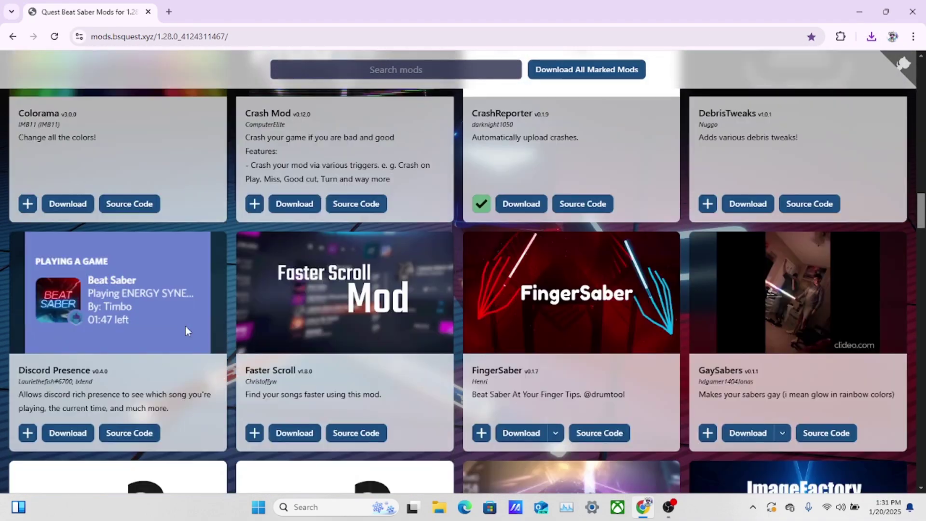
pyautogui.click(255, 432)
# - Mark QBeatSaberPlus-GameTweaker, QBeatSaberPlus-MenuMusic, another QBeatSaberPlus mod and two Qosmetics mods
pyautogui.scroll(-2, 255, 433)
pyautogui.scroll(-12, 567, 281)
pyautogui.scroll(-7, 568, 281)
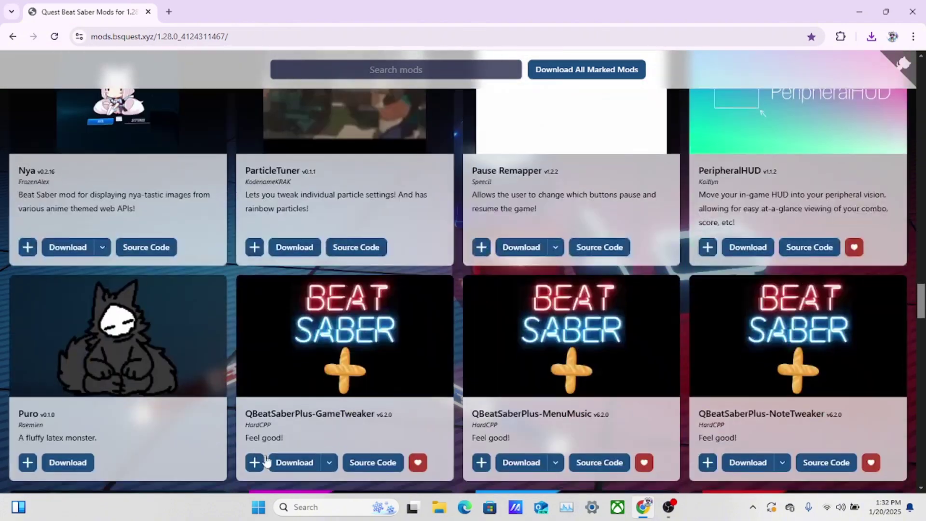
pyautogui.click(255, 407)
pyautogui.click(482, 403)
pyautogui.click(707, 403)
pyautogui.scroll(-3, 707, 403)
pyautogui.click(482, 445)
pyautogui.click(707, 444)
# - Download all marked mods together as a ModBundle .qmod file
pyautogui.scroll(-6, 481, 444)
pyautogui.scroll(-20, 280, 293)
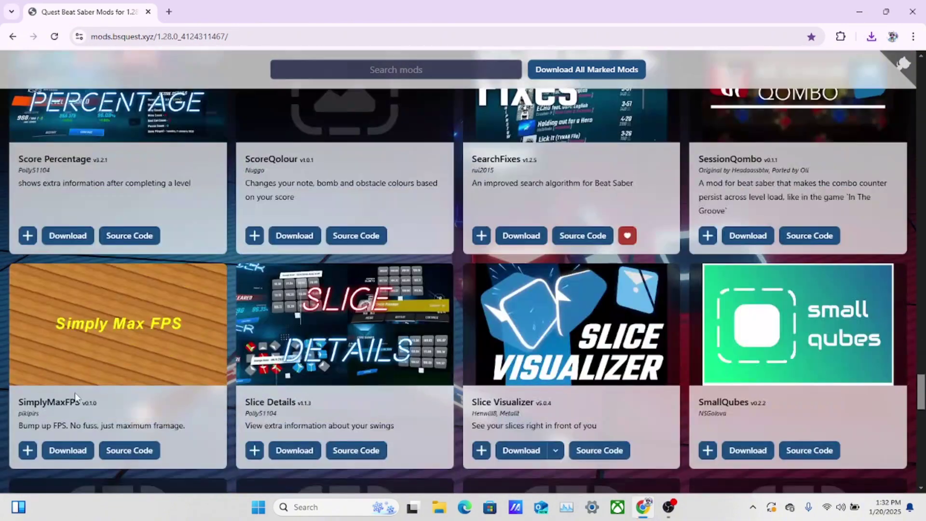
pyautogui.scroll(-5, 658, 385)
pyautogui.scroll(20, 411, 359)
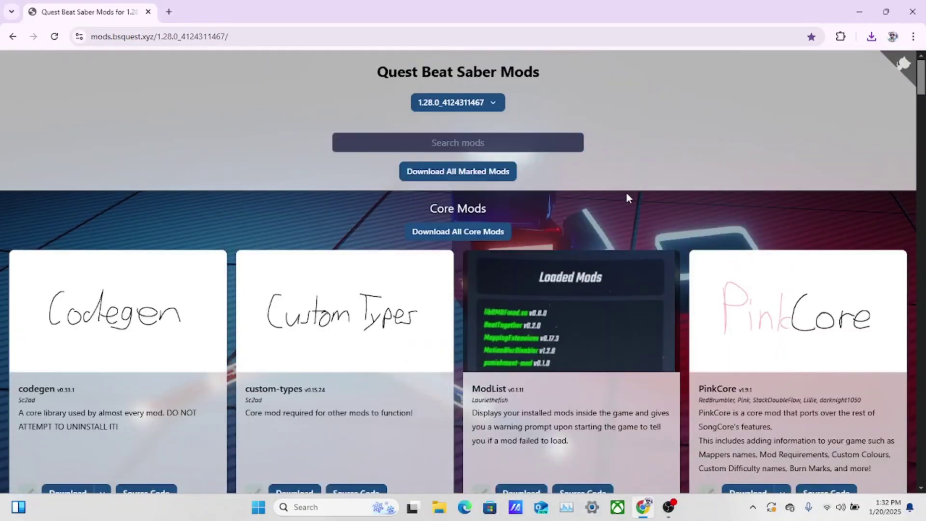
pyautogui.scroll(-13, 454, 276)
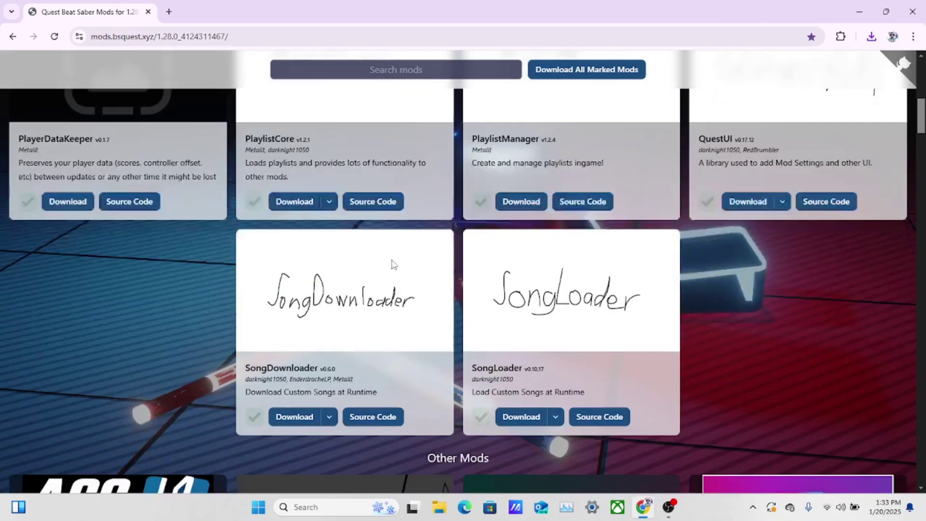
pyautogui.scroll(13, 543, 279)
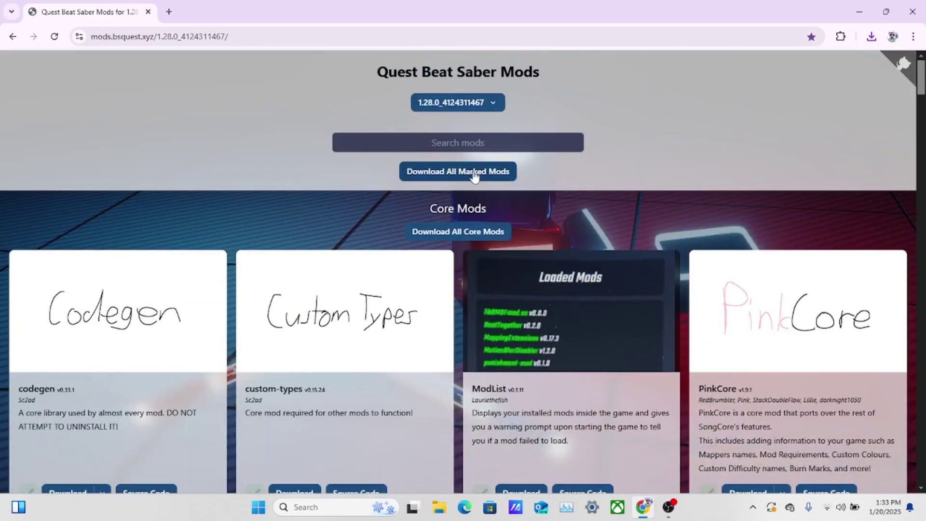
pyautogui.click(476, 174)
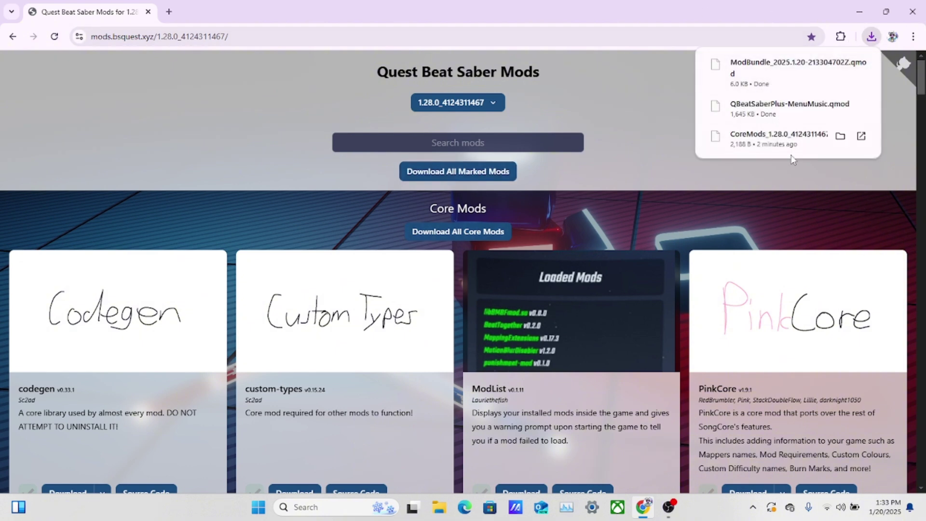
pyautogui.click(859, 67)
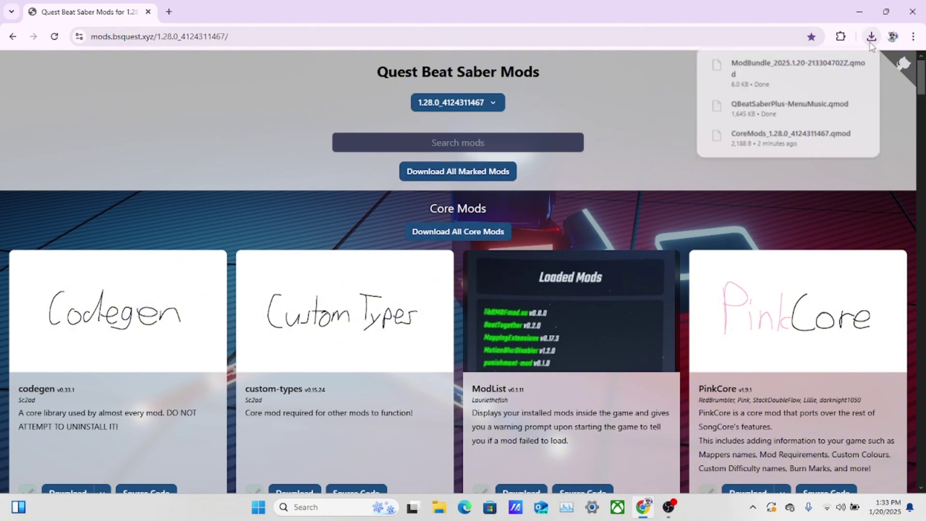